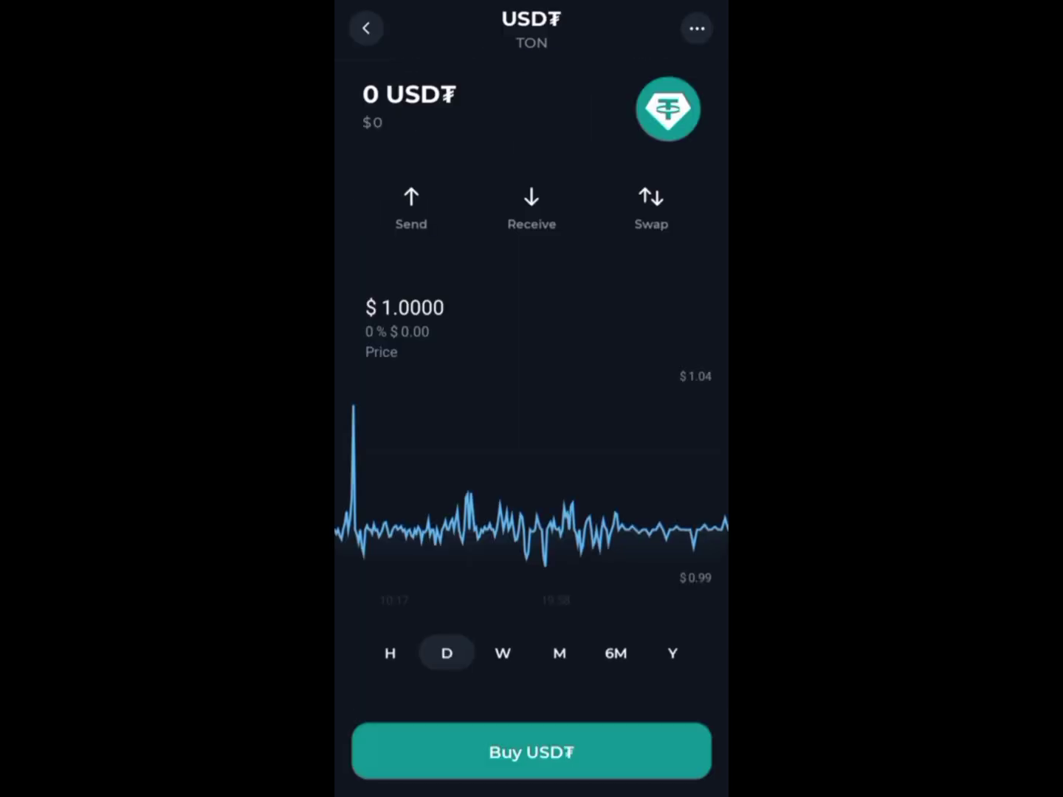
# Step: Open Tonkeeper's USDT receive details and copy the TON wallet address
pyautogui.click(532, 208)
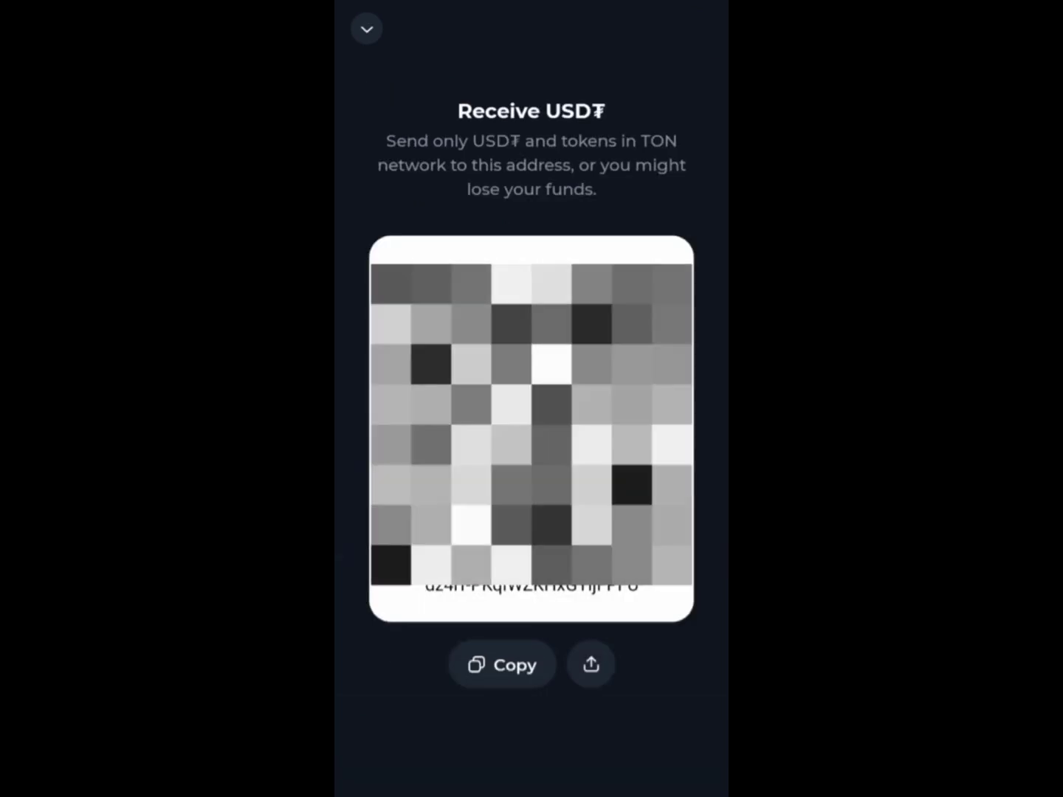
pyautogui.click(502, 665)
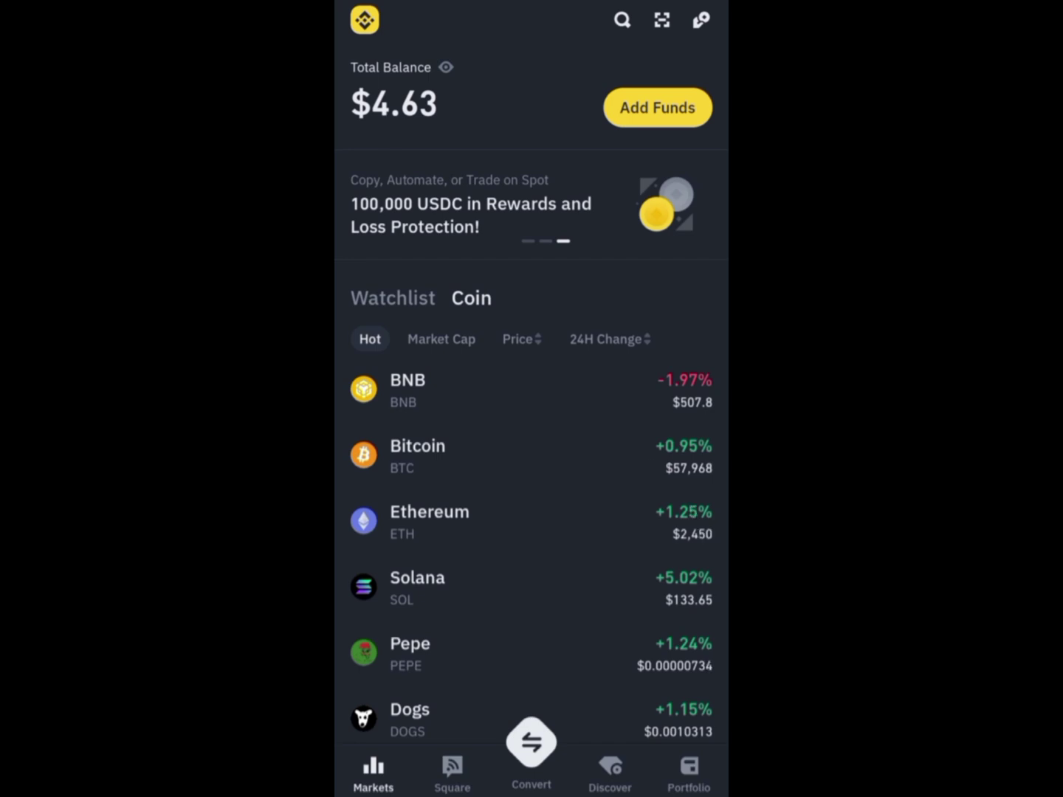
# Step: From Portfolio, start a crypto withdrawal via Take Out and Withdraw
pyautogui.click(689, 773)
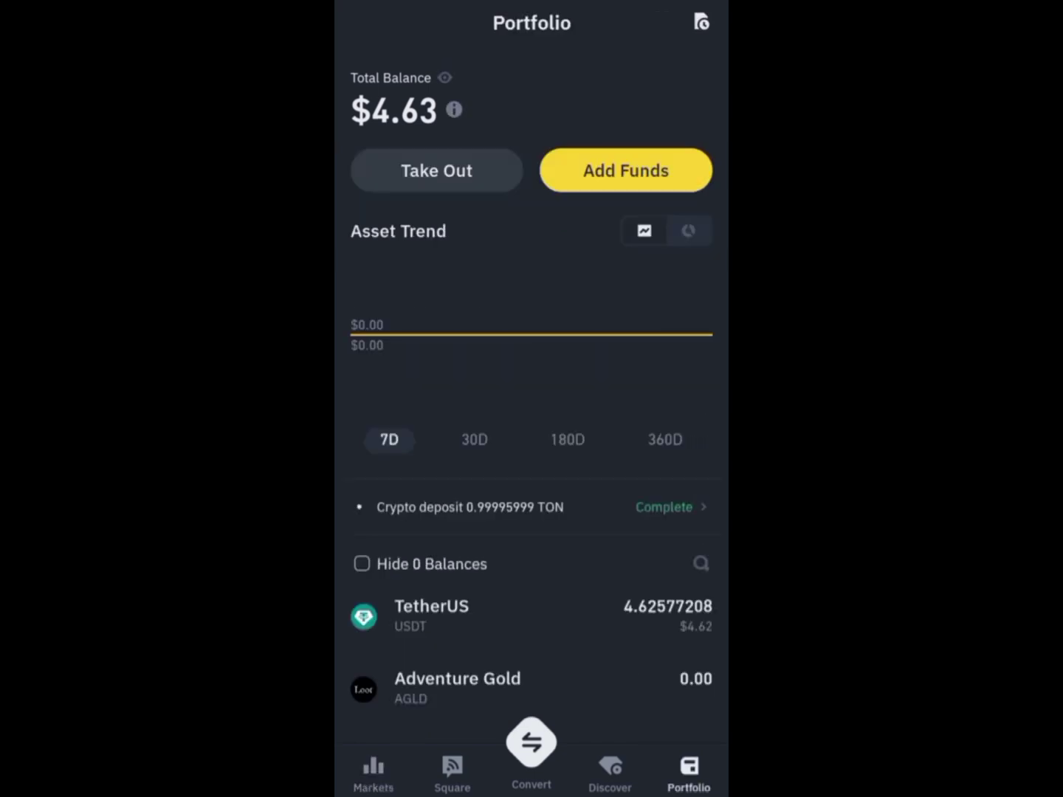
pyautogui.click(436, 170)
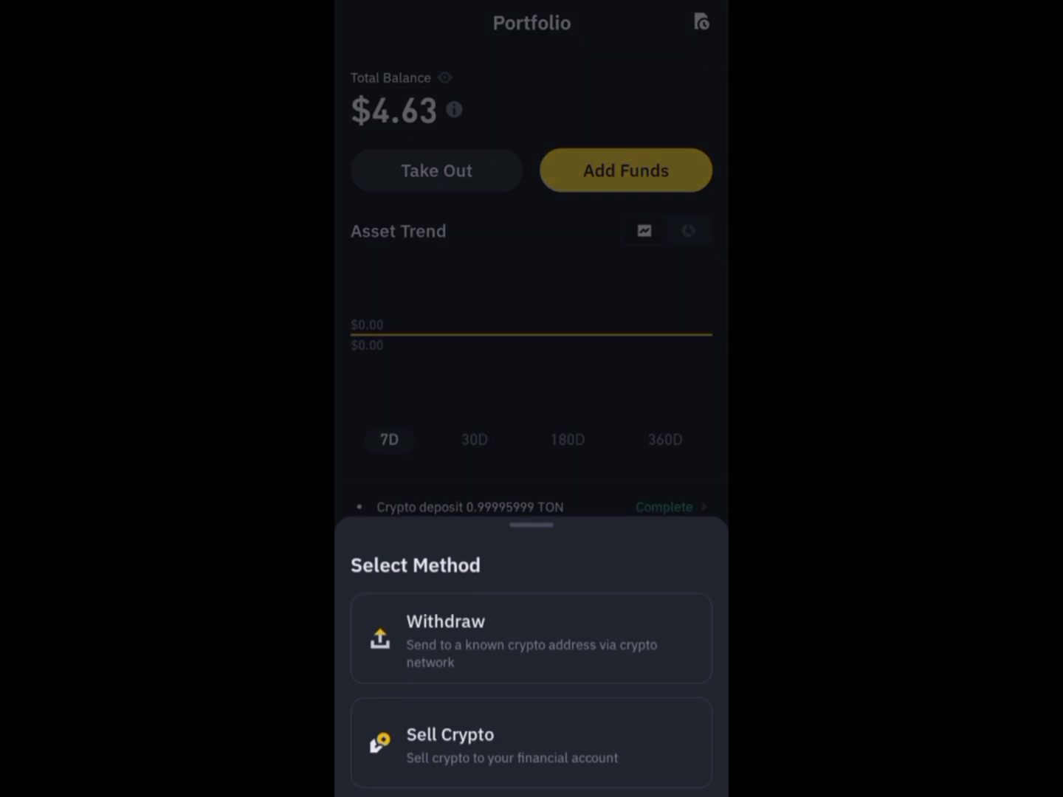
pyautogui.click(532, 638)
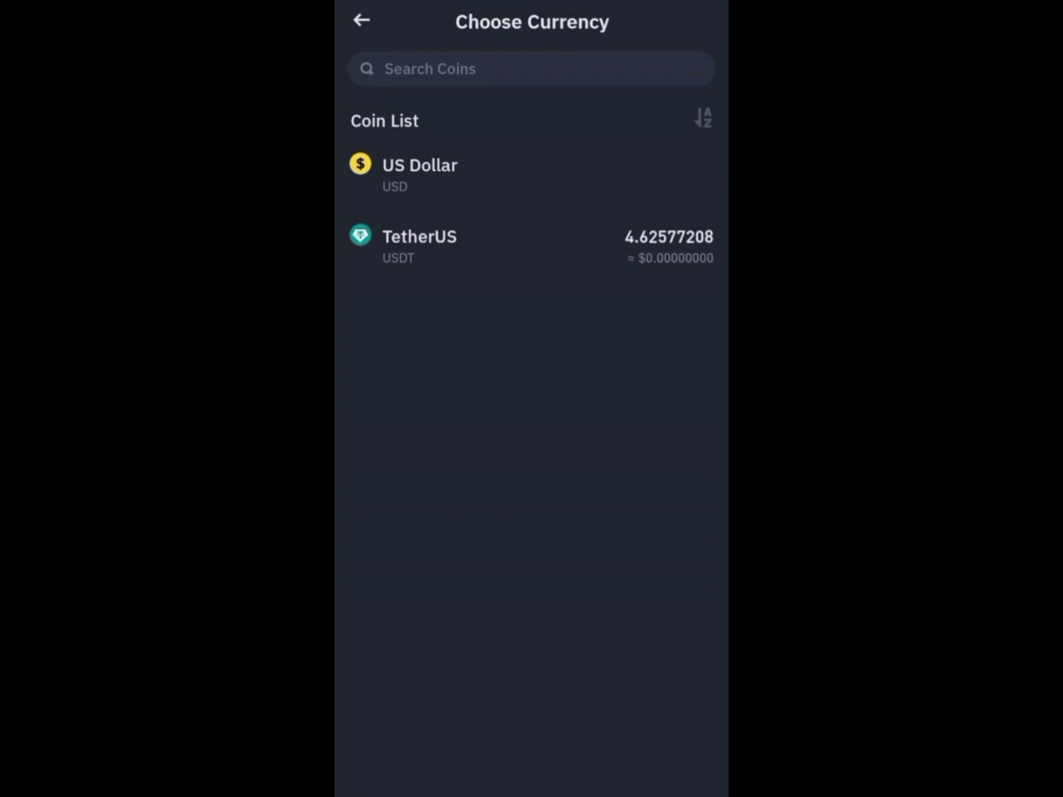
# Step: Choose TetherUS, paste the Tonkeeper address as destination, and enter memo 'NotRequired'
pyautogui.click(420, 245)
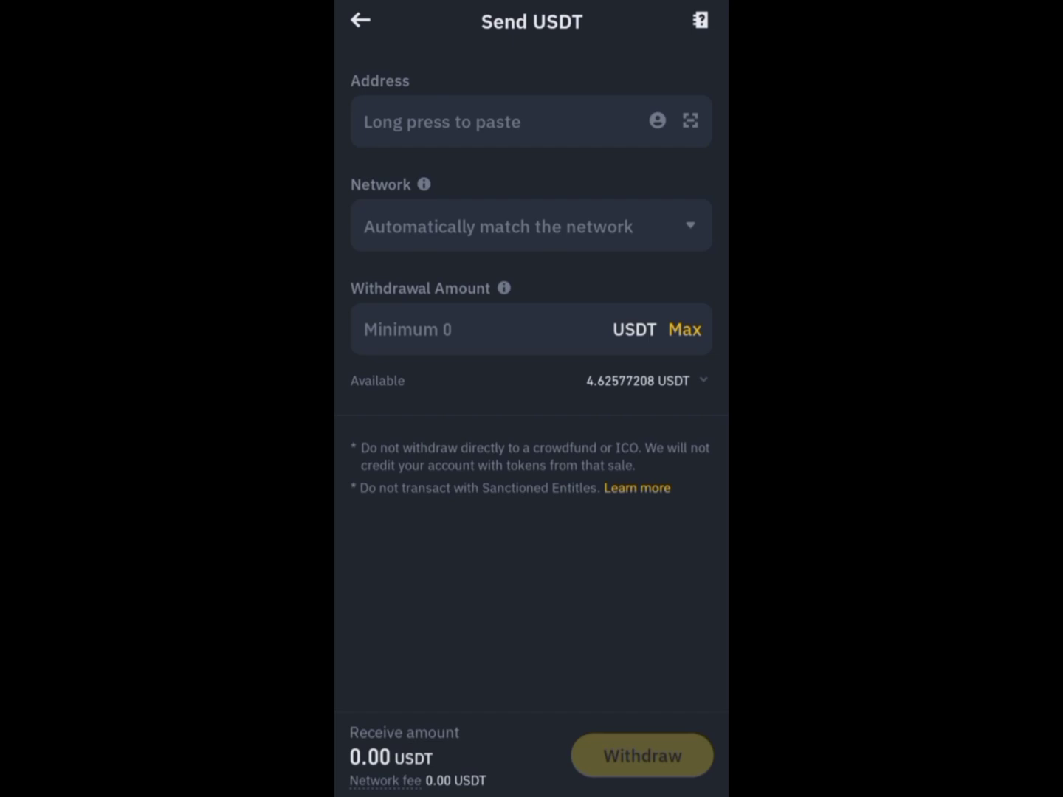
pyautogui.click(440, 122)
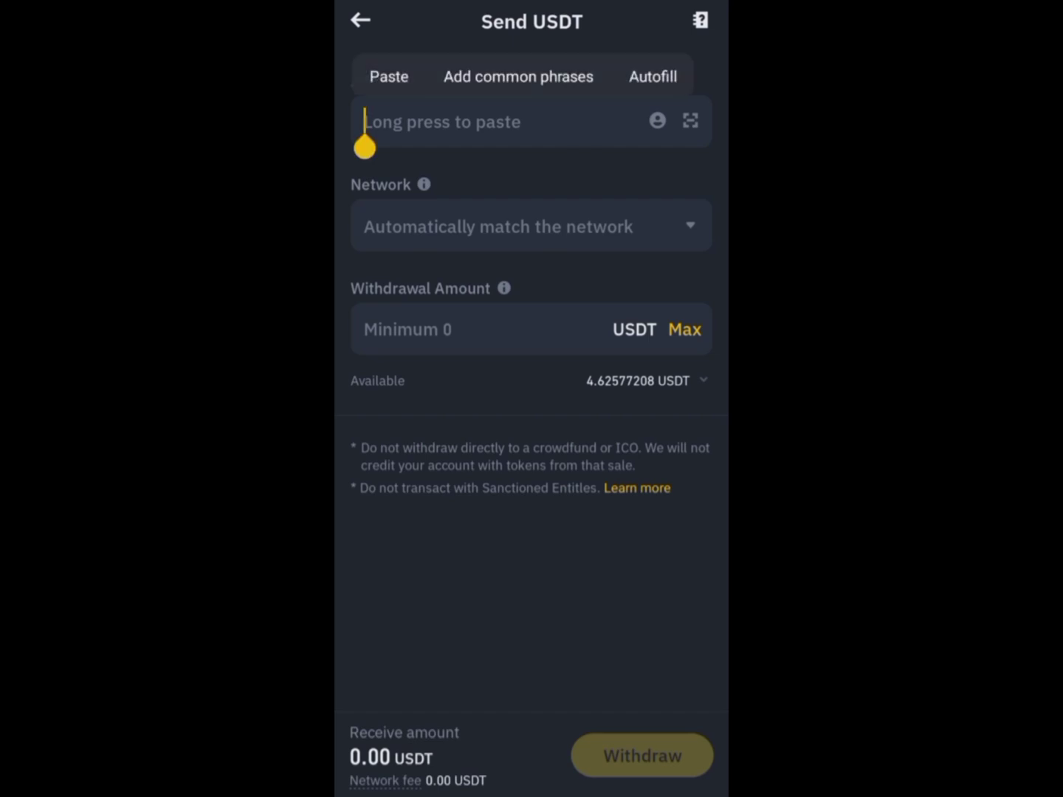
pyautogui.click(388, 76)
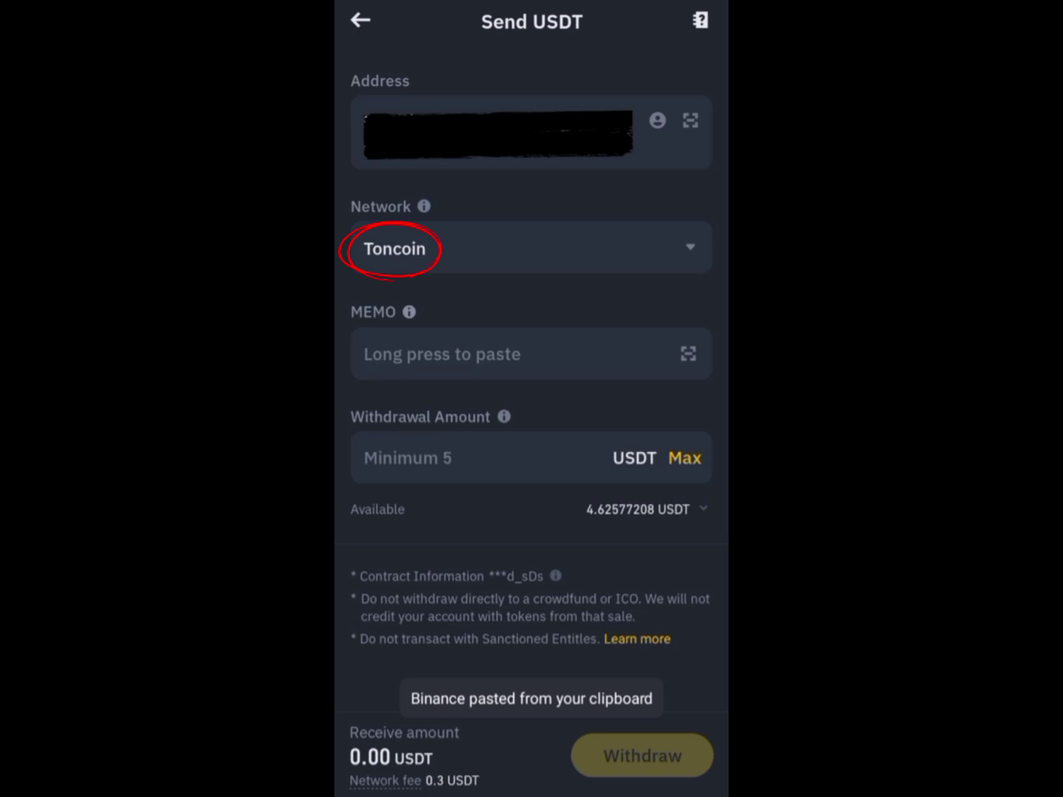
pyautogui.click(440, 354)
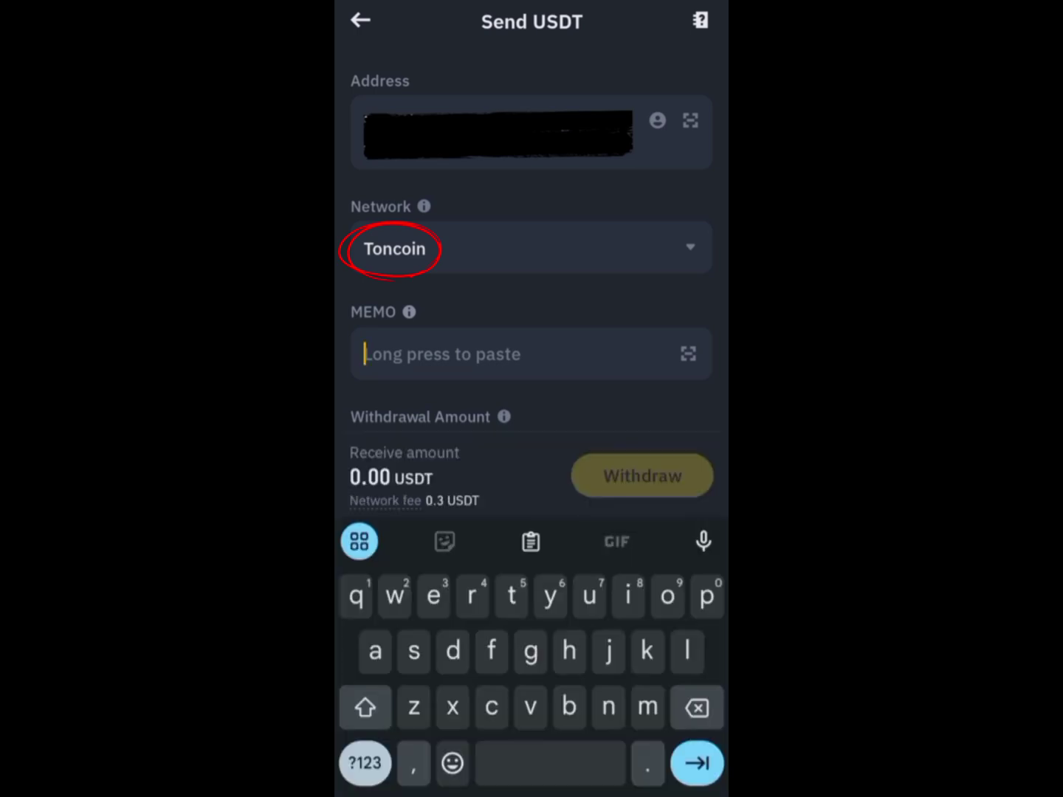
pyautogui.write('Not')
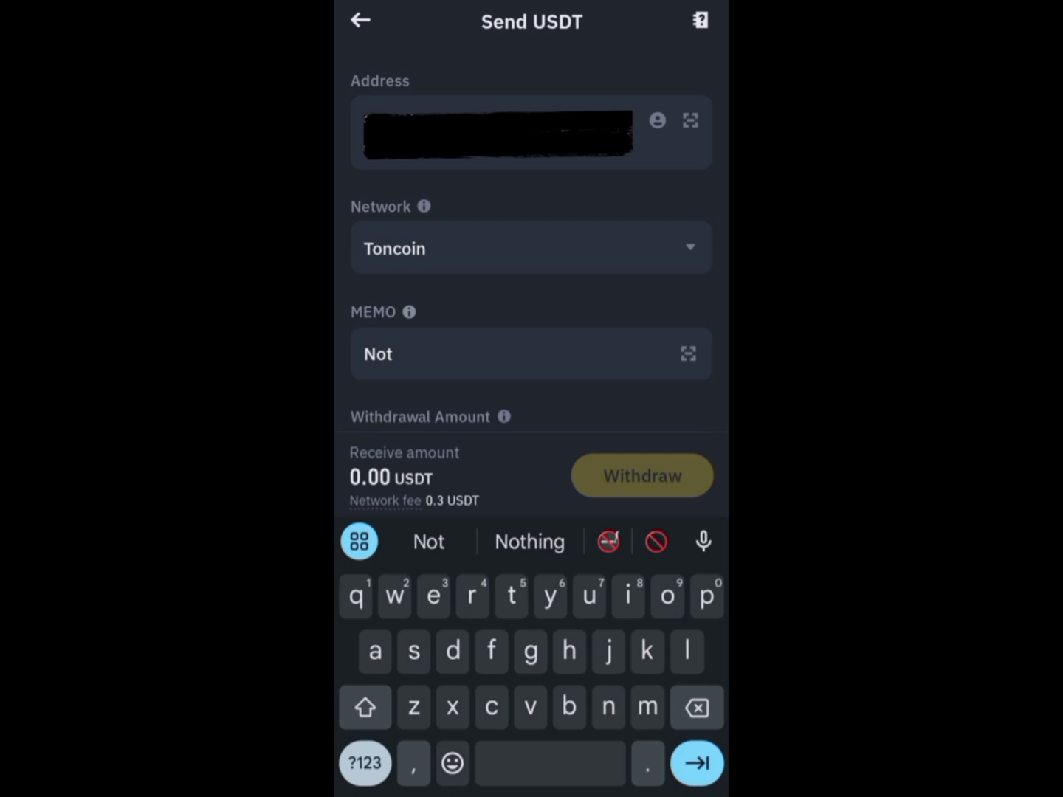
pyautogui.write('Required')
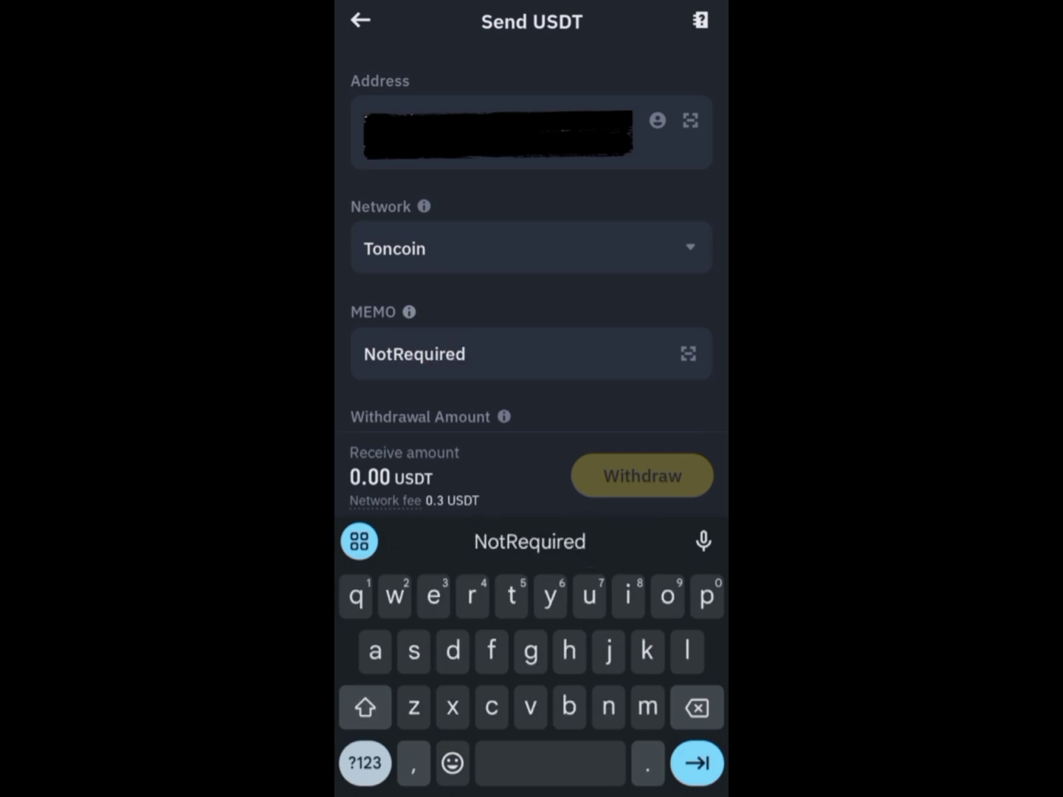
pyautogui.press('Escape')
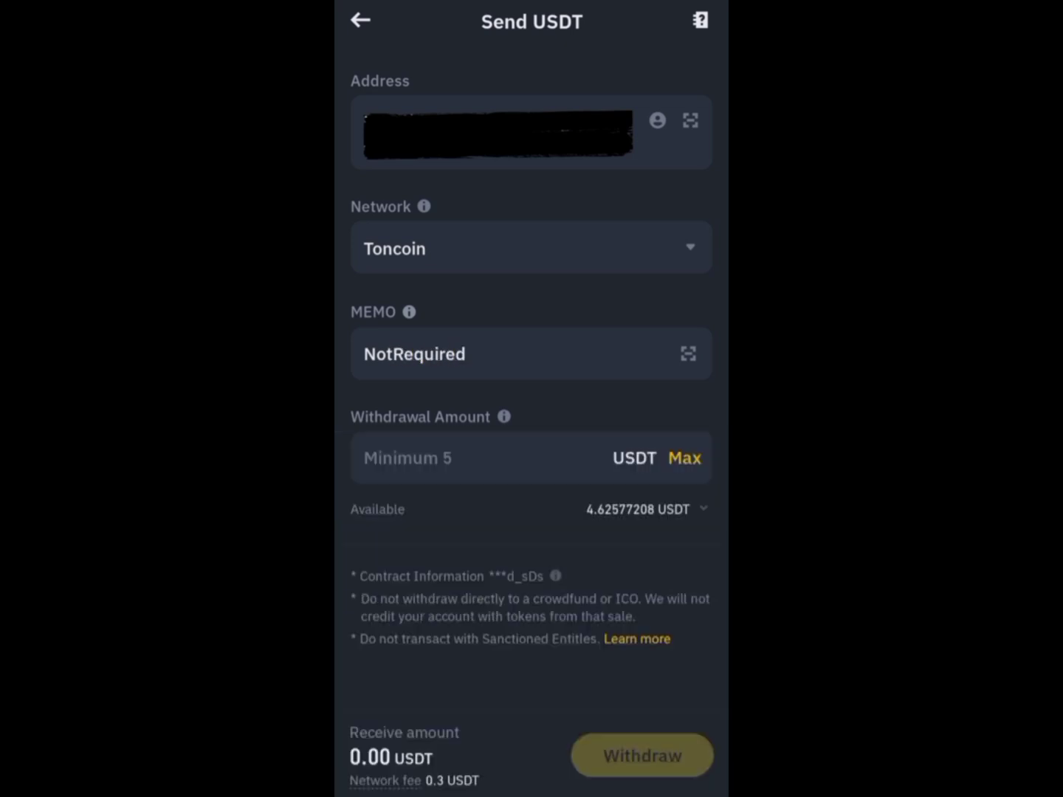